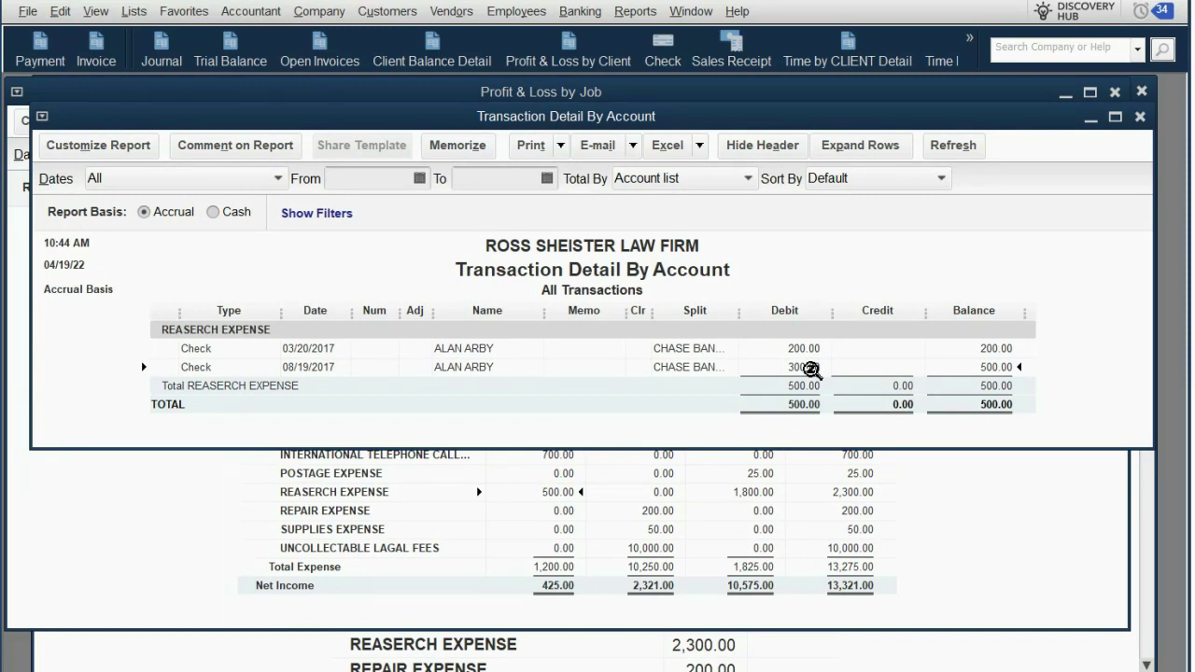
Point out the 03/20/2017 research check, then close the Research Expense transaction detail.
click(806, 352)
click(1140, 116)
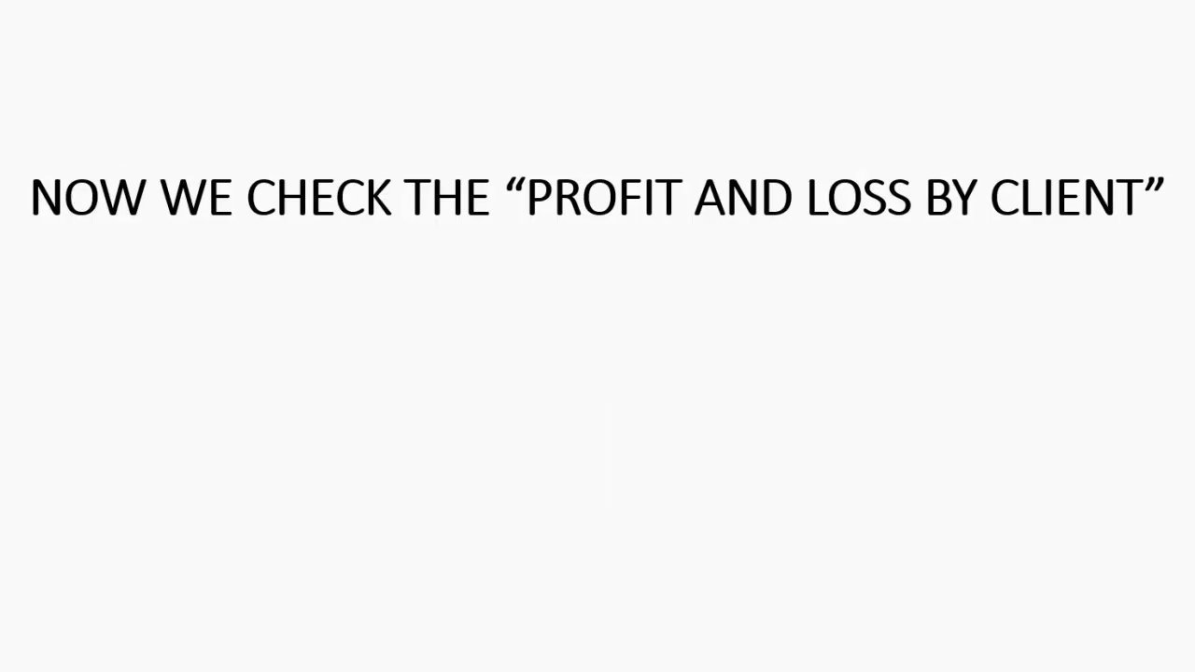
Show the billing-for-research slide with its 08/25 bullet, then move to the trial balance slide.
click(957, 444)
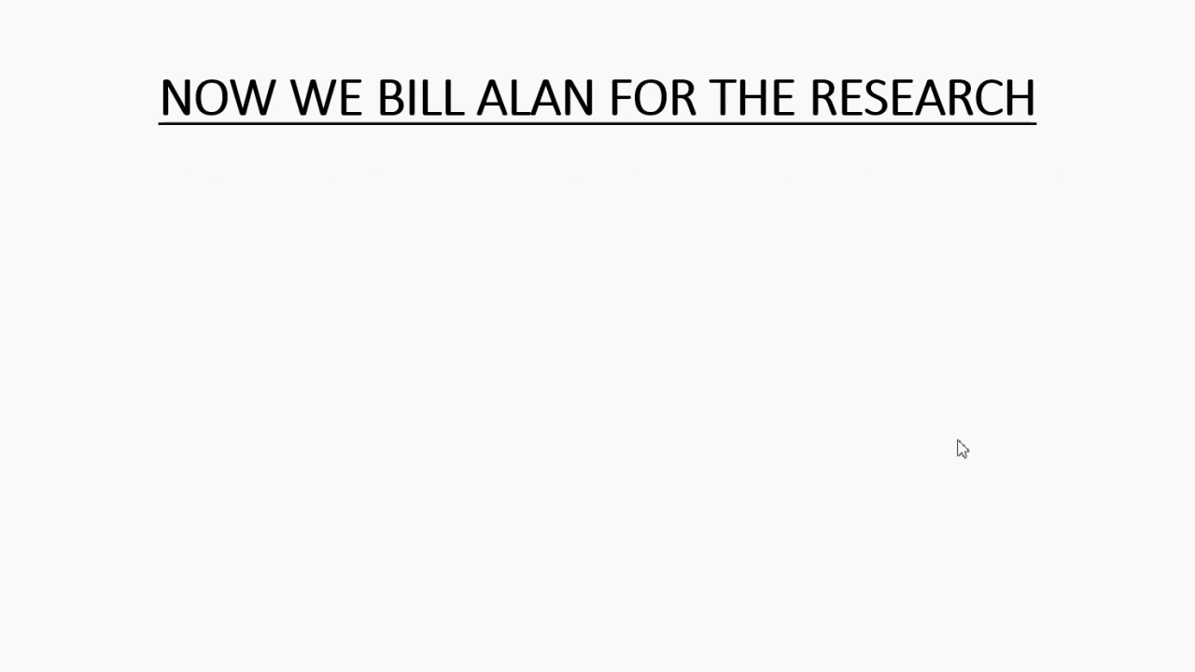
click(962, 449)
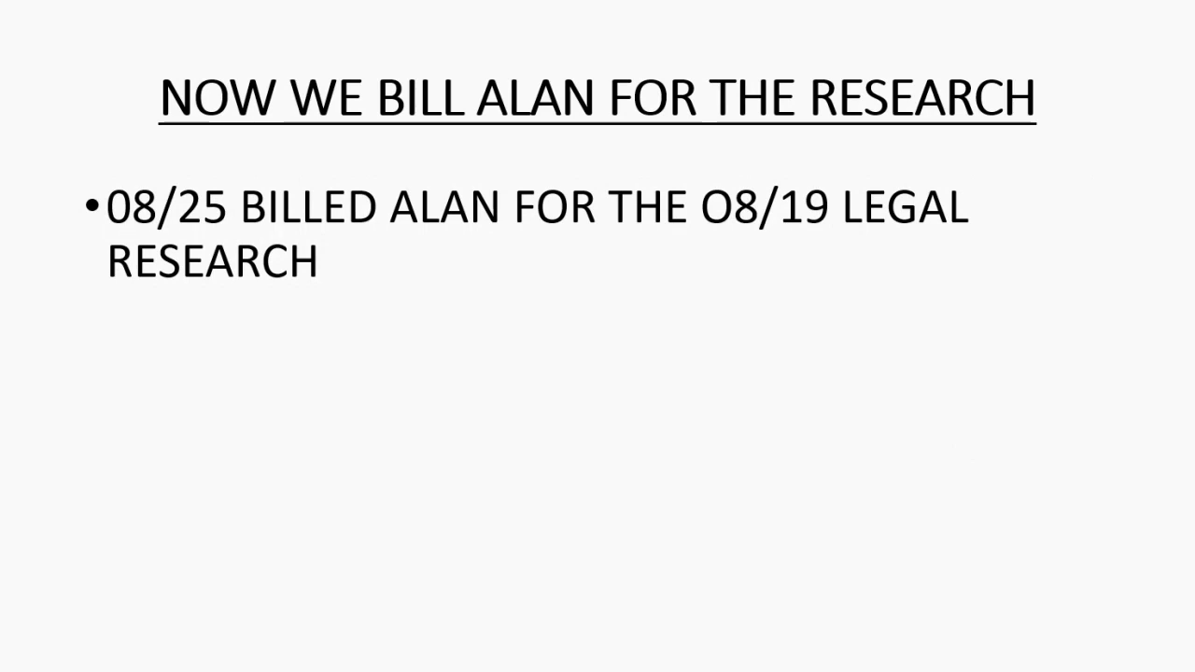
key(Right)
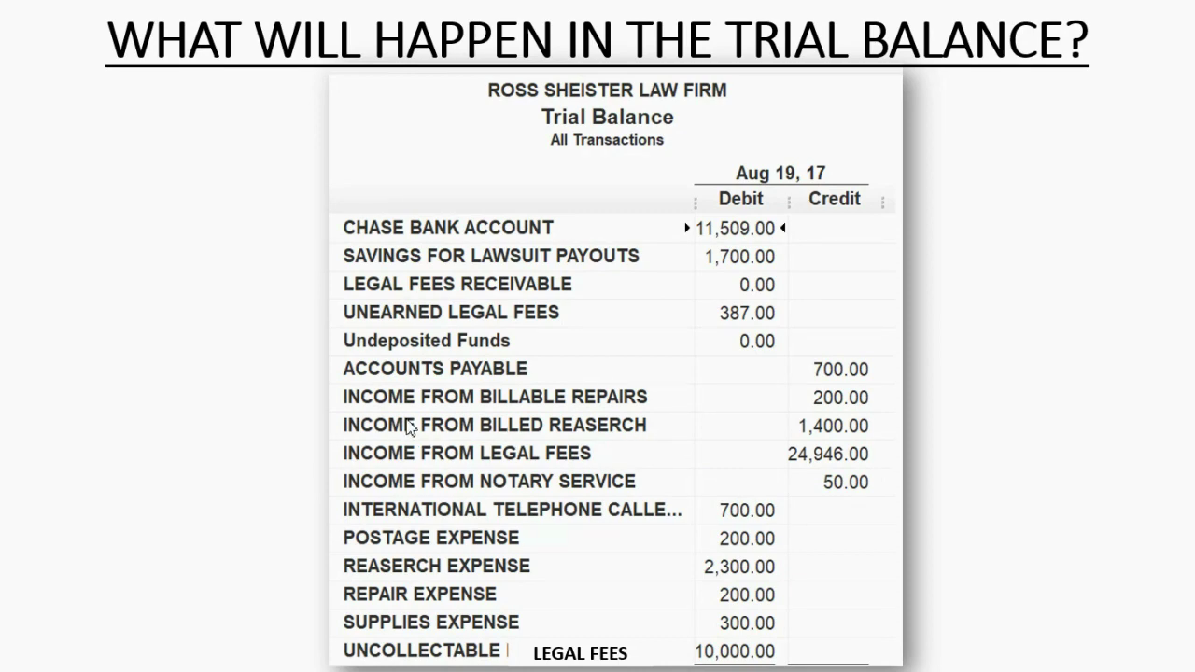
Play the slide animation showing billed research income rising to 1,700.
click(828, 431)
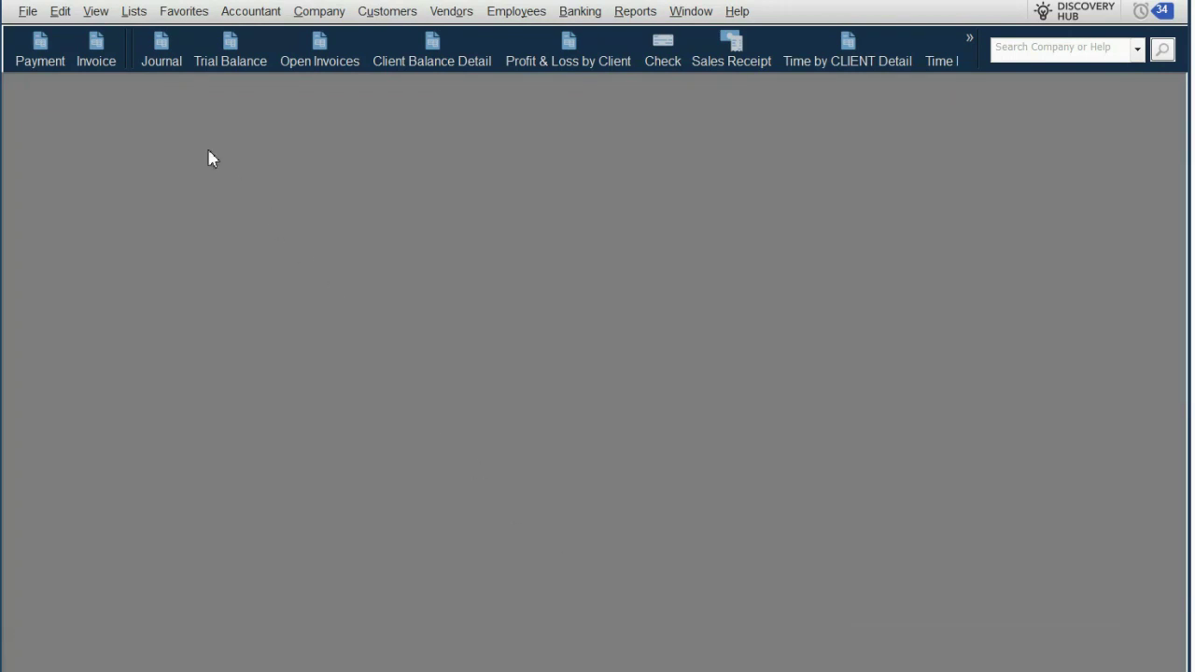
Start an invoice dated 08/25/2017 for the research client and accept its outstanding billable costs.
click(102, 53)
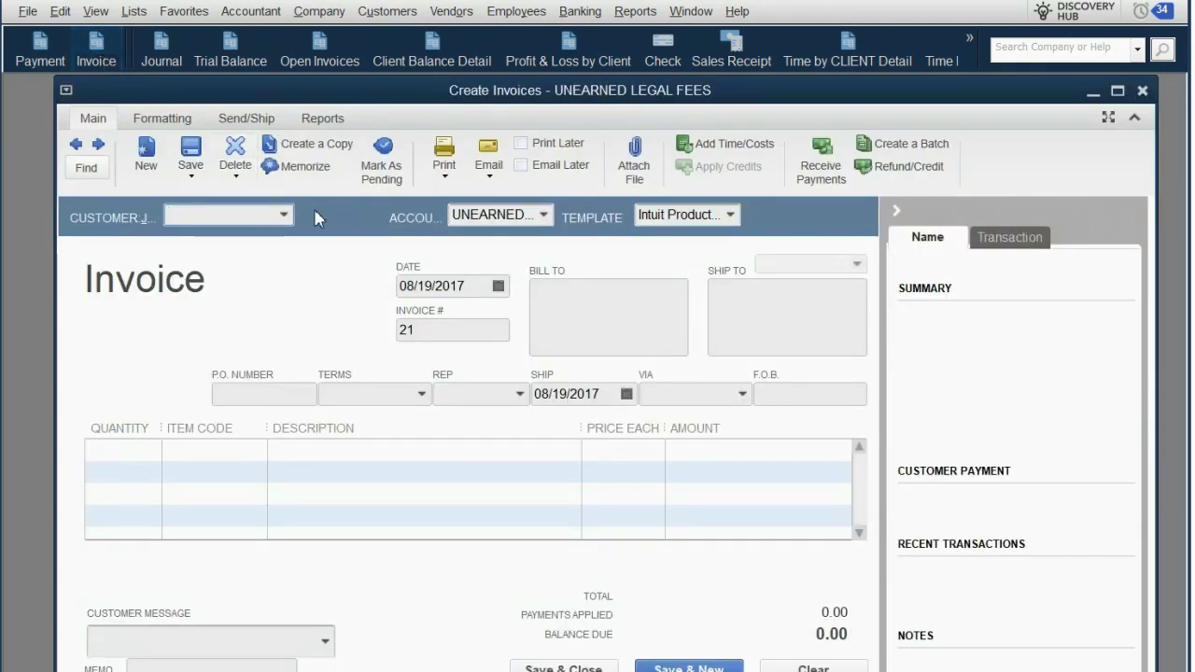
click(497, 286)
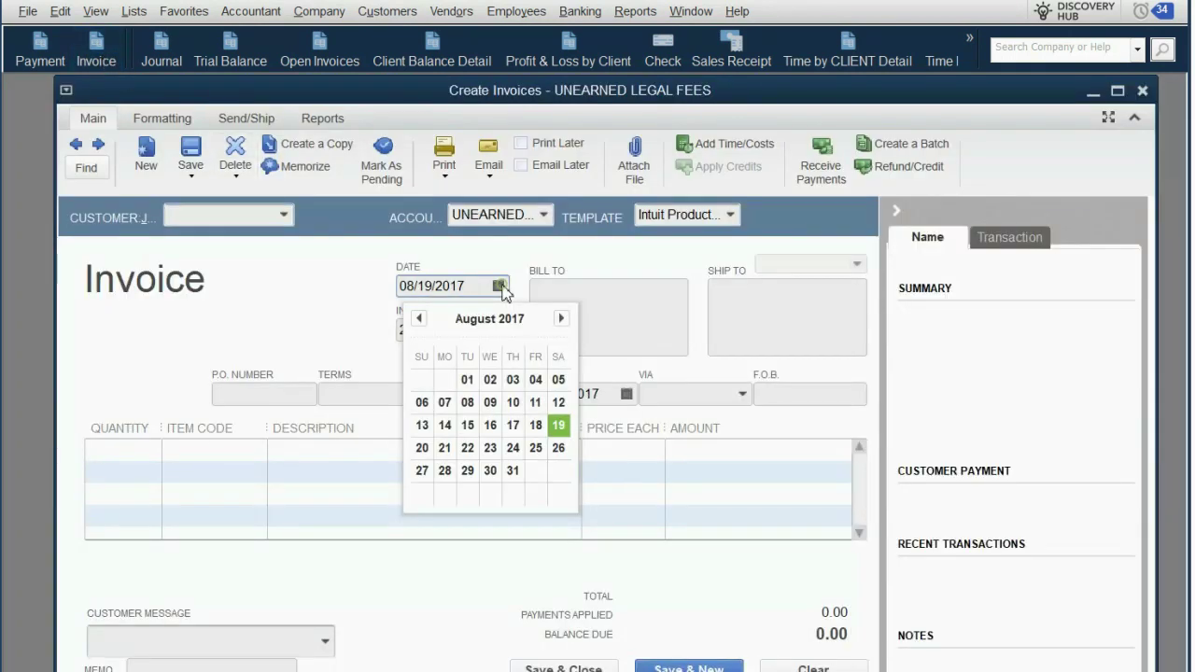
click(535, 447)
click(285, 215)
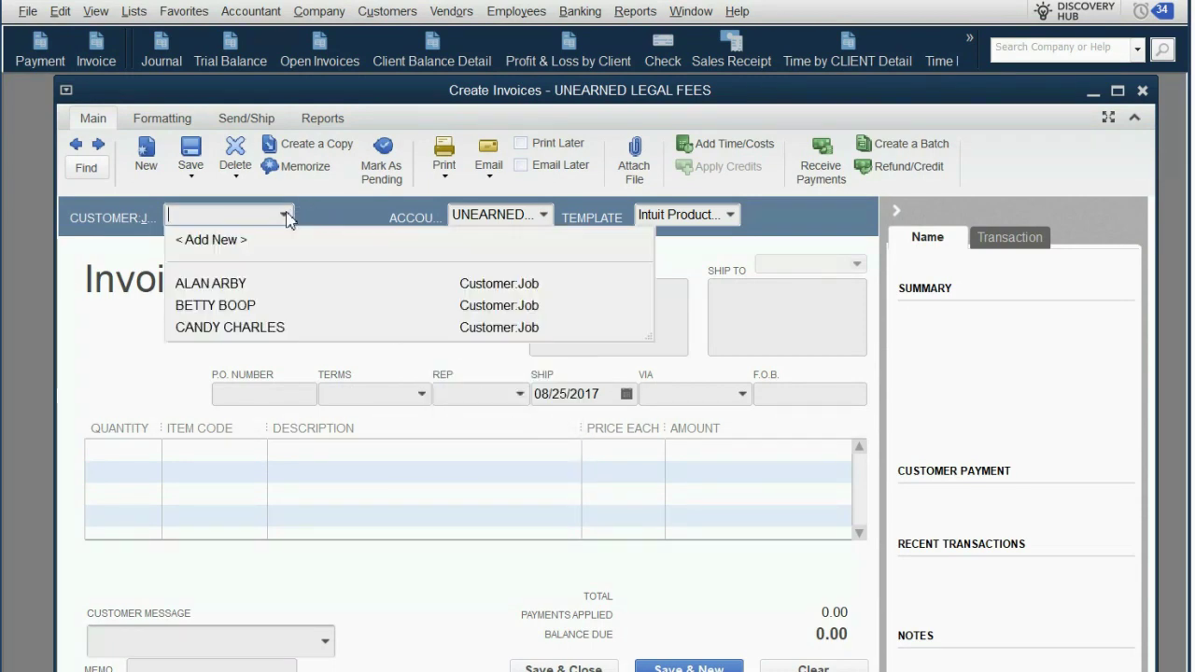
click(273, 286)
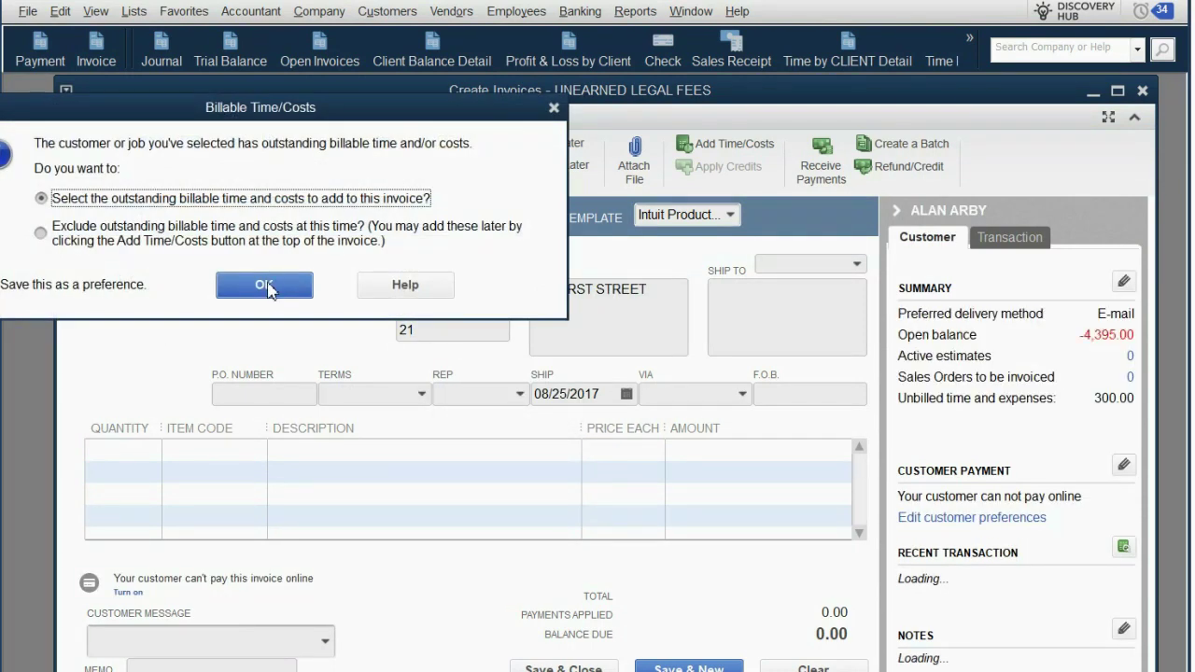
click(271, 289)
drag(381, 126, 482, 119)
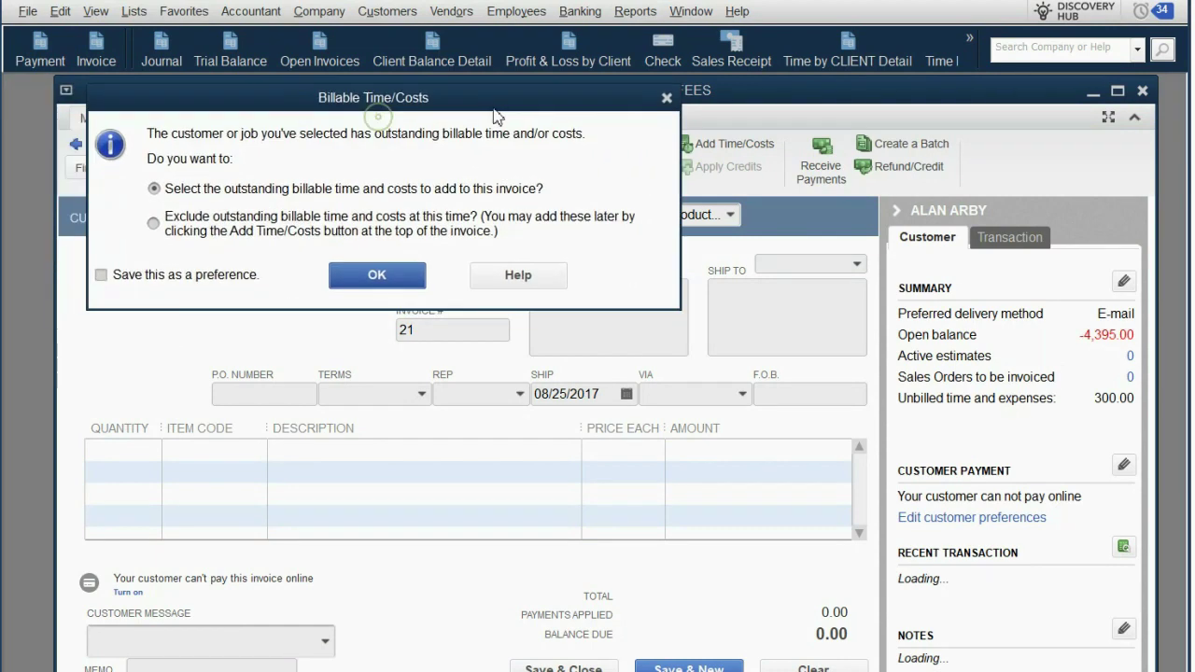
click(392, 284)
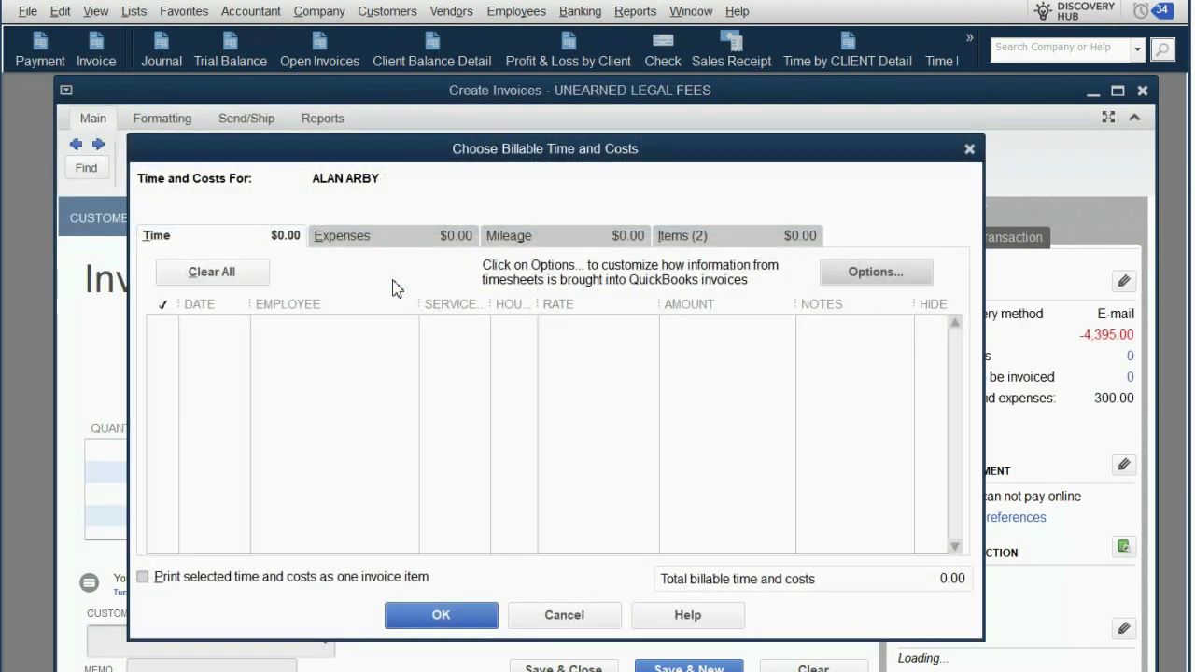
Add the 200.00 case law research and 100.00 title search items to the invoice.
click(425, 242)
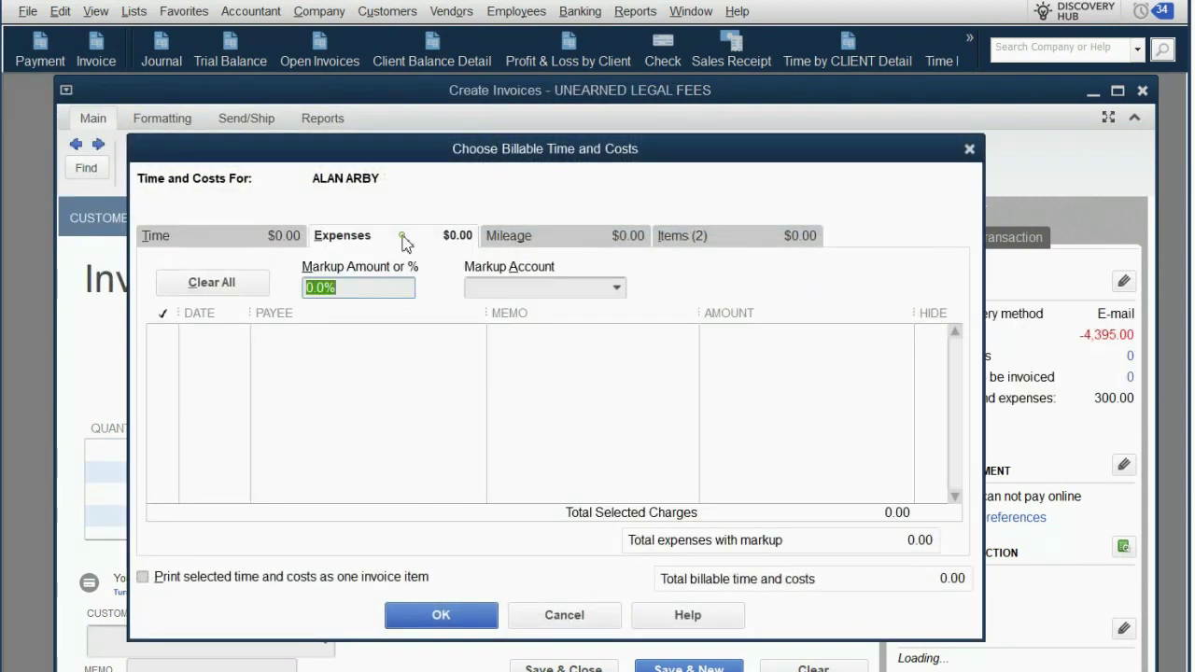
click(698, 241)
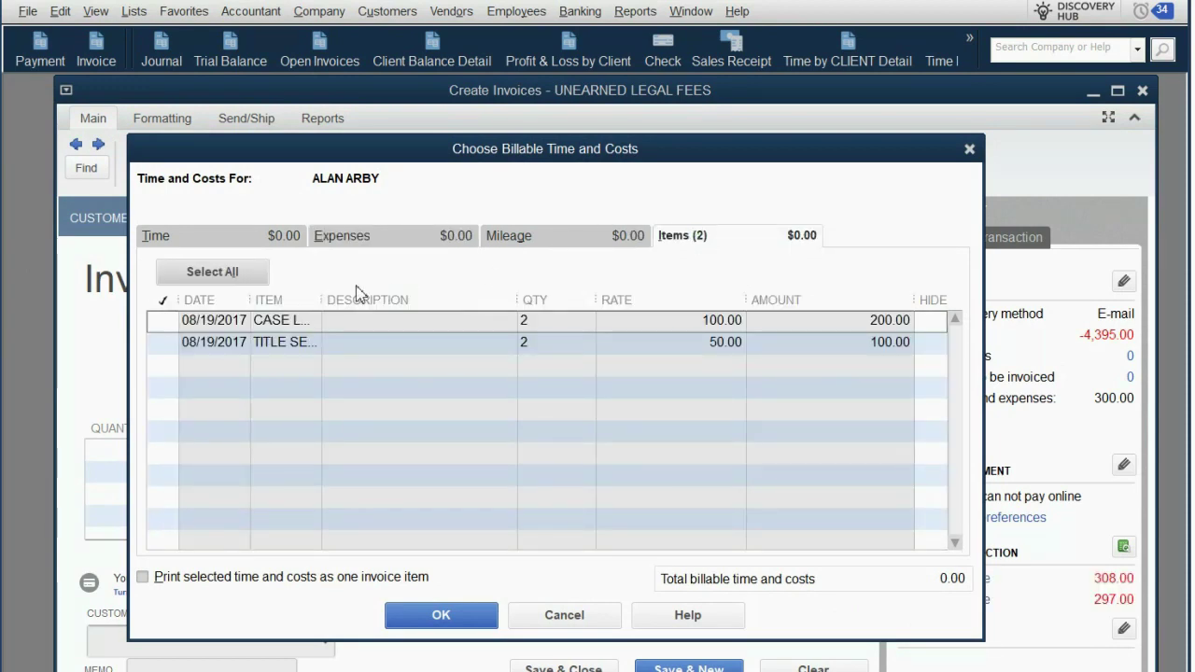
click(168, 323)
click(177, 343)
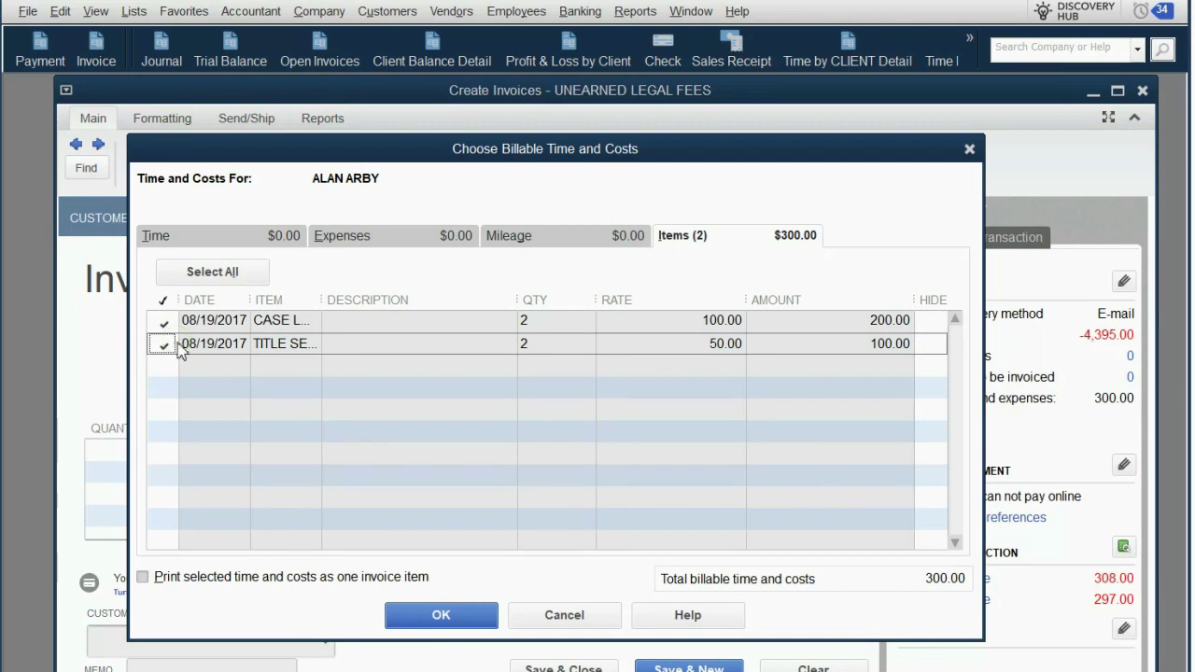
click(426, 620)
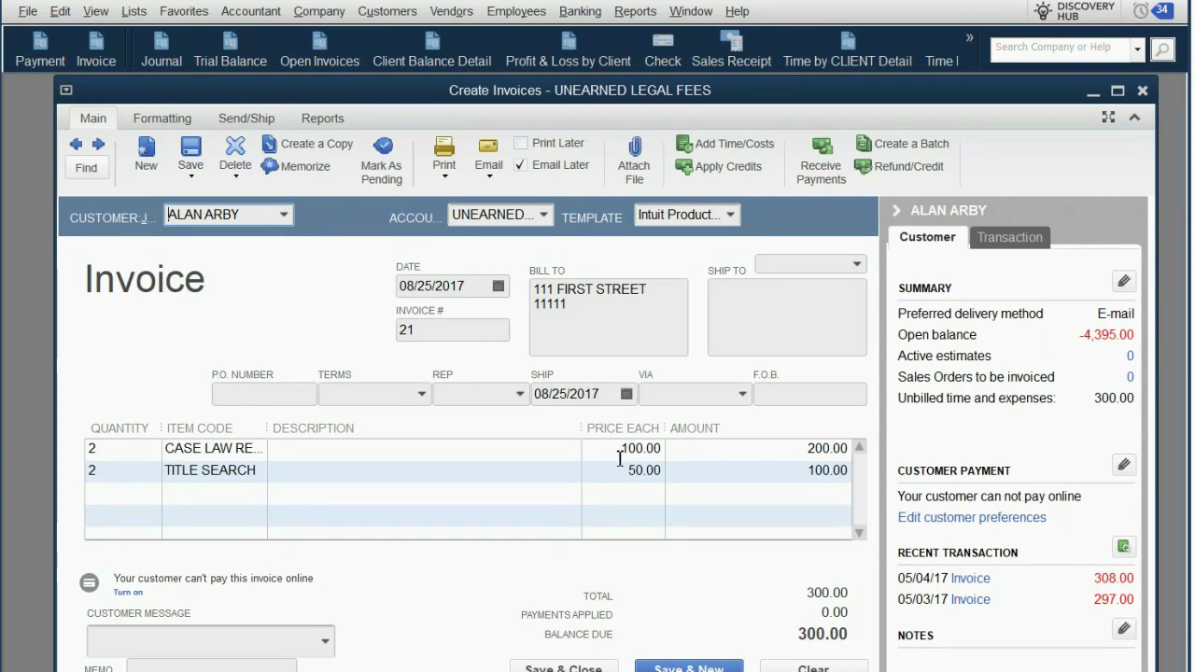
Save and close the 300.00 invoice with Email Later turned off.
click(564, 668)
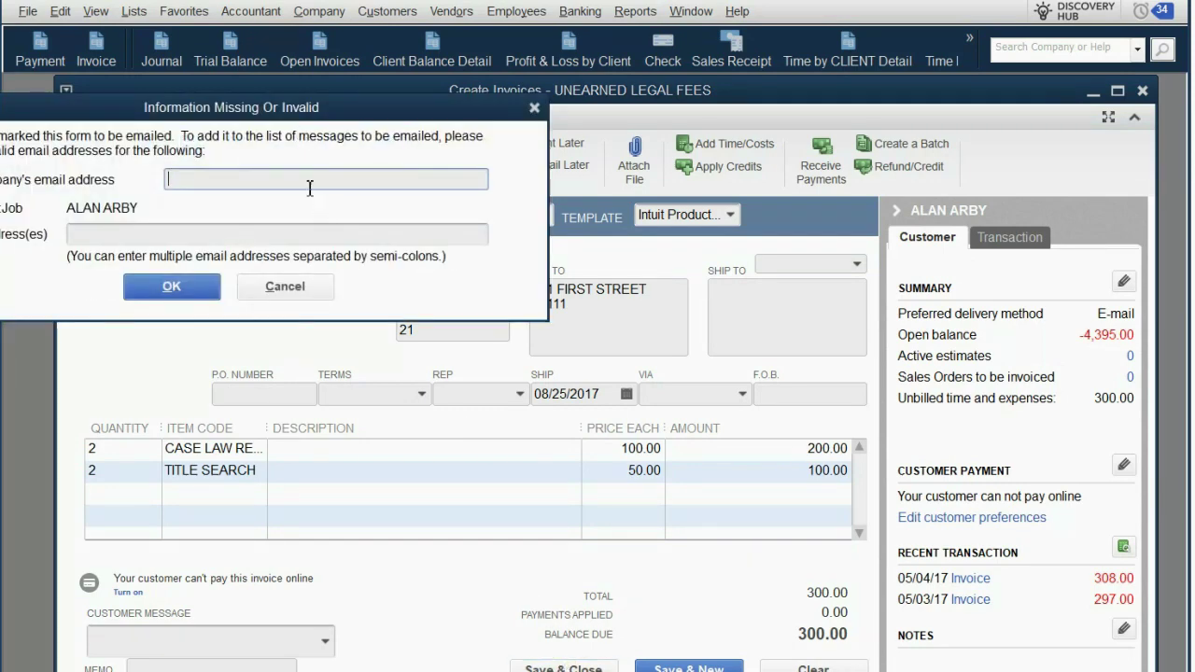
click(285, 287)
click(519, 166)
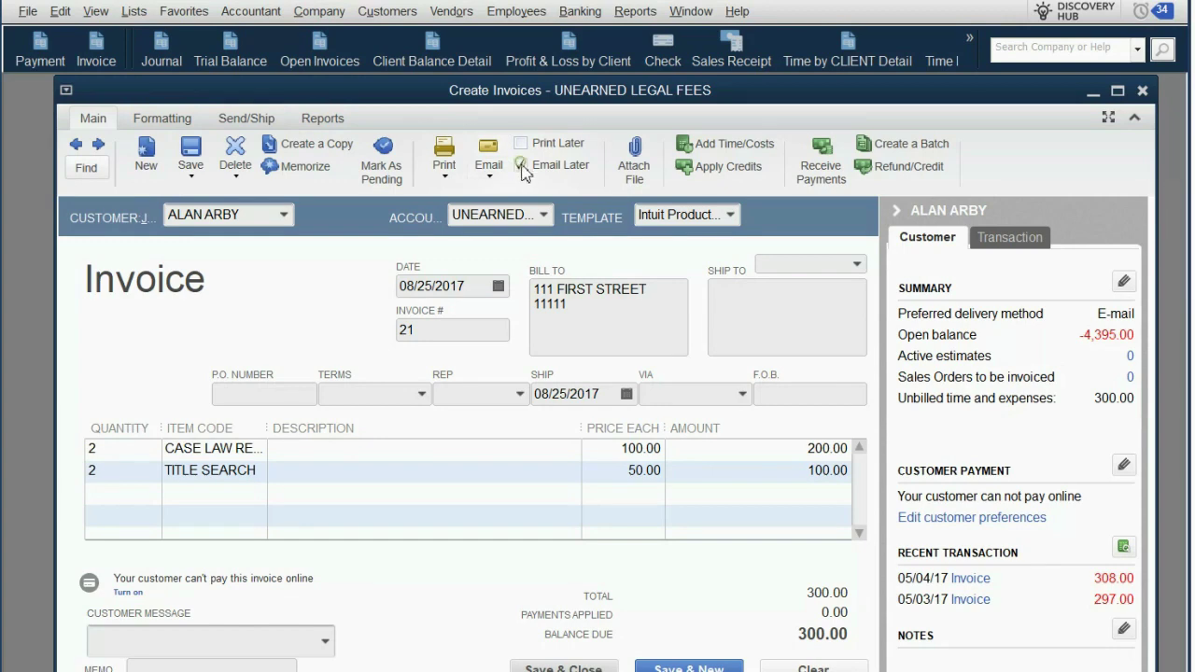
click(602, 664)
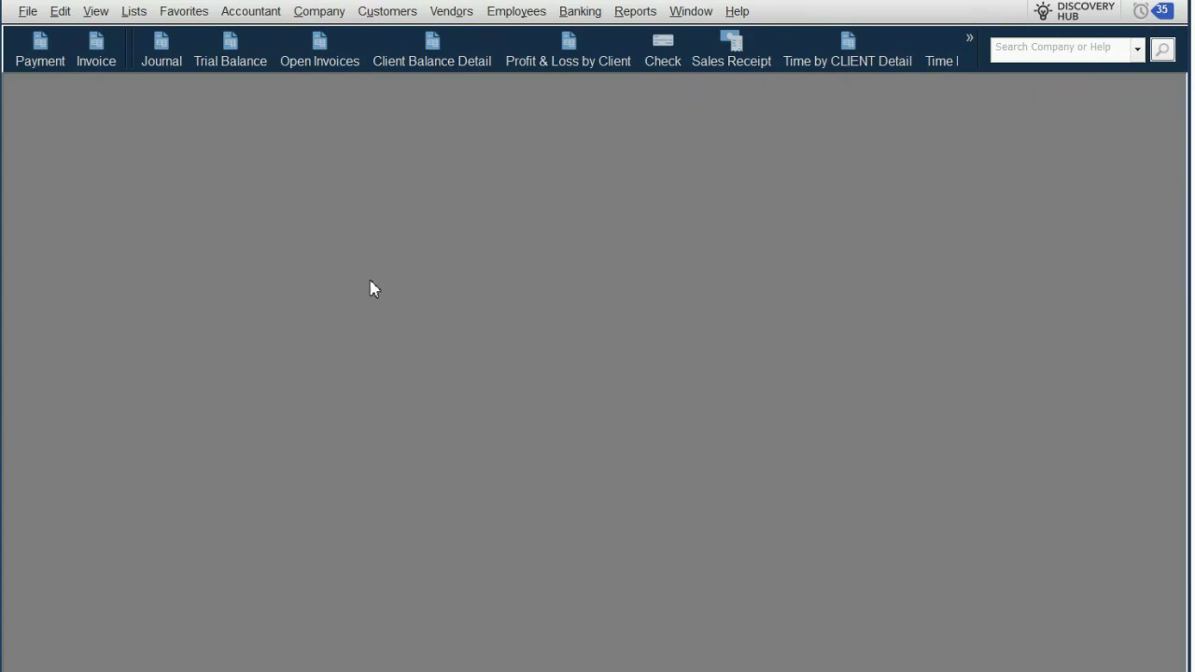
Check the Trial Balance for 1,700.00 billed research income and 687.00 unearned fees, then advance the slideshow.
click(218, 54)
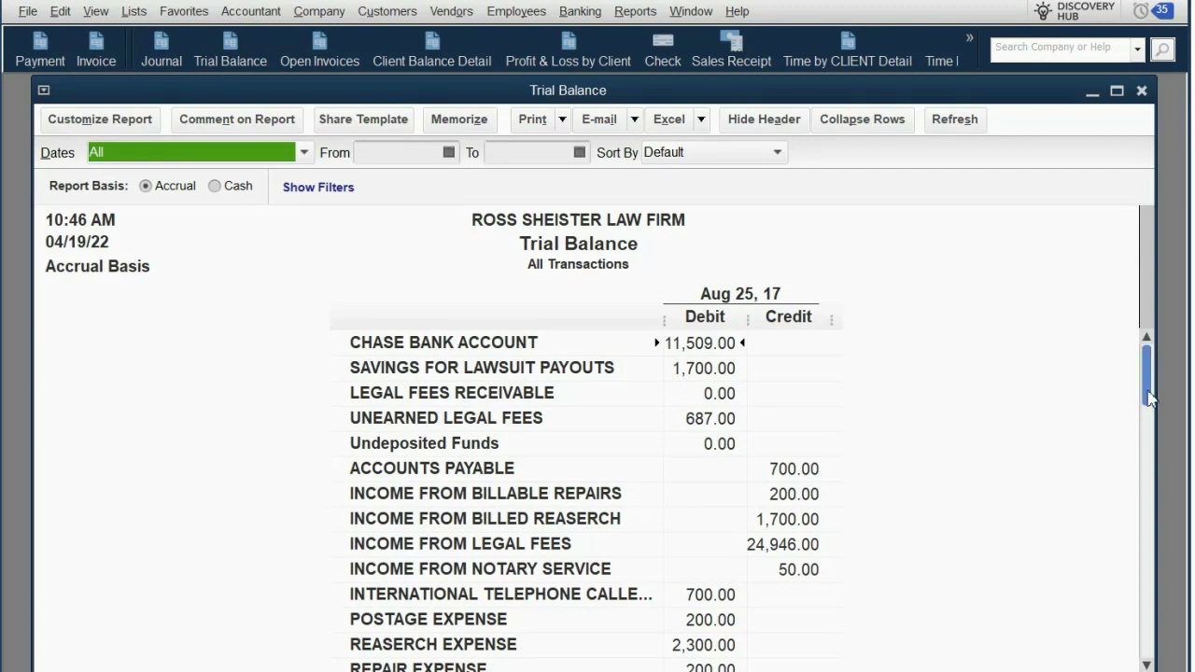
drag(1147, 387, 1147, 561)
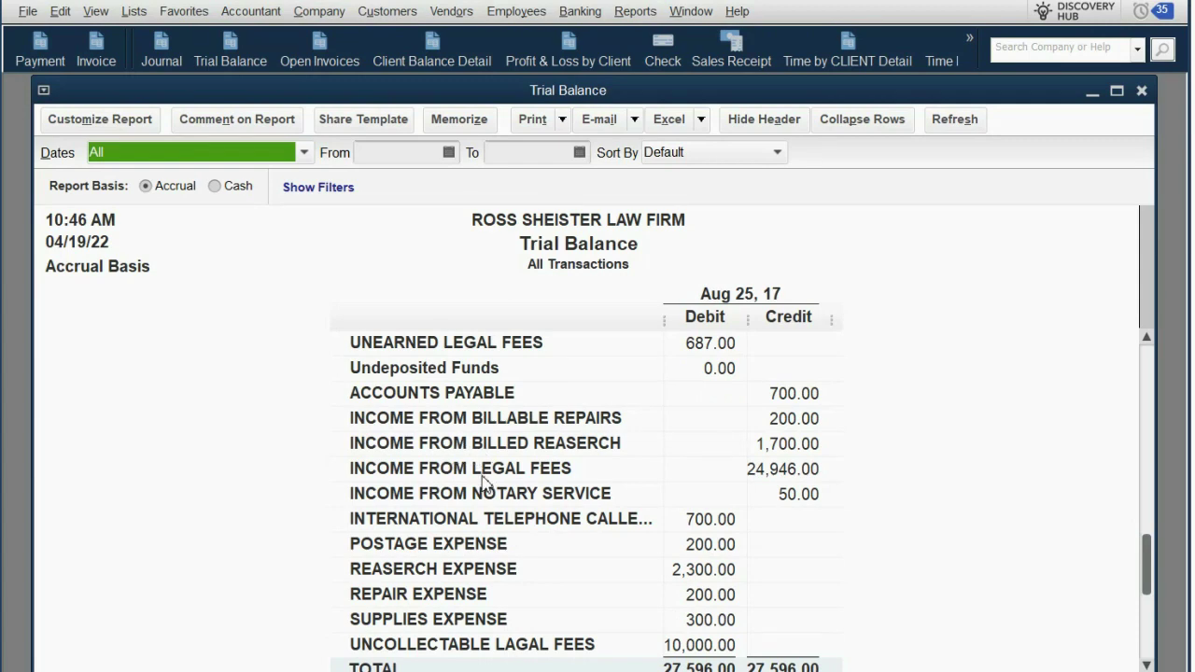
click(766, 446)
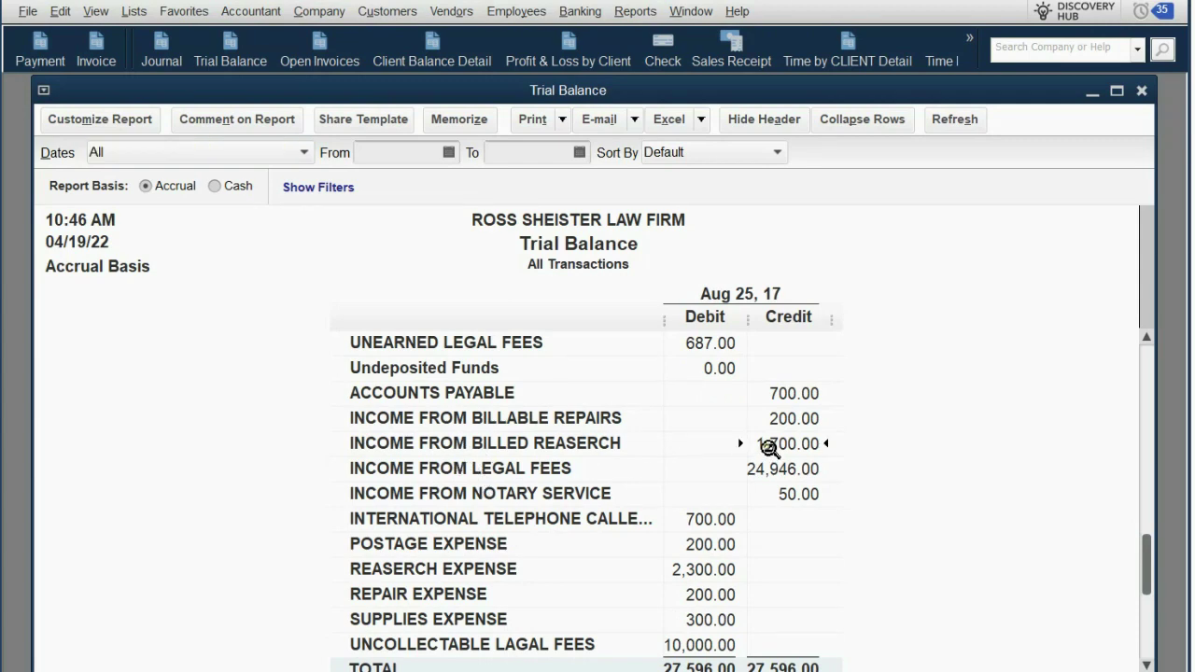
click(703, 344)
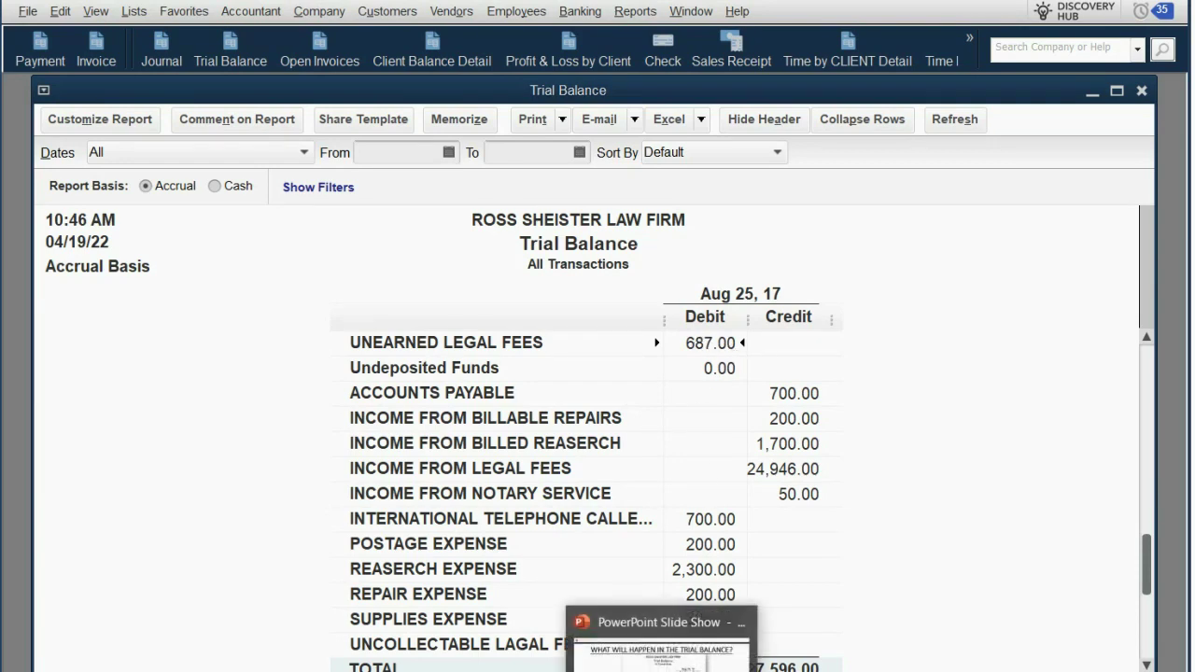
click(653, 640)
click(714, 575)
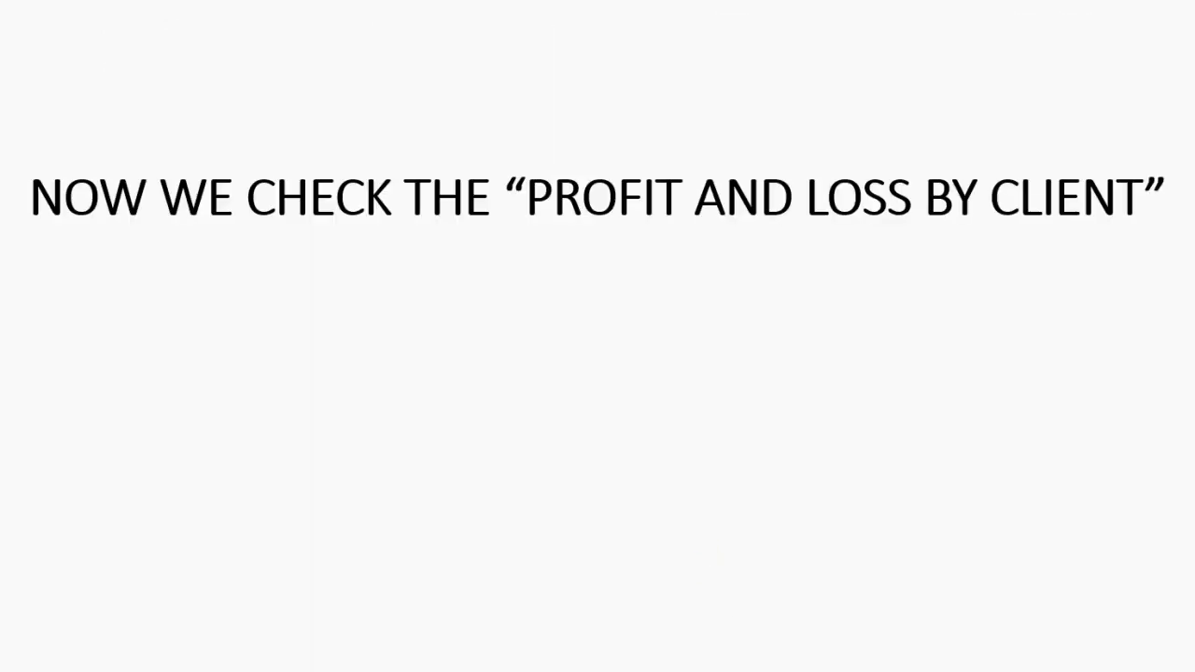
Open the Profit & Loss by Client report and select the income from legal fees row.
mouse_move(813, 670)
key(alt+Tab)
click(559, 53)
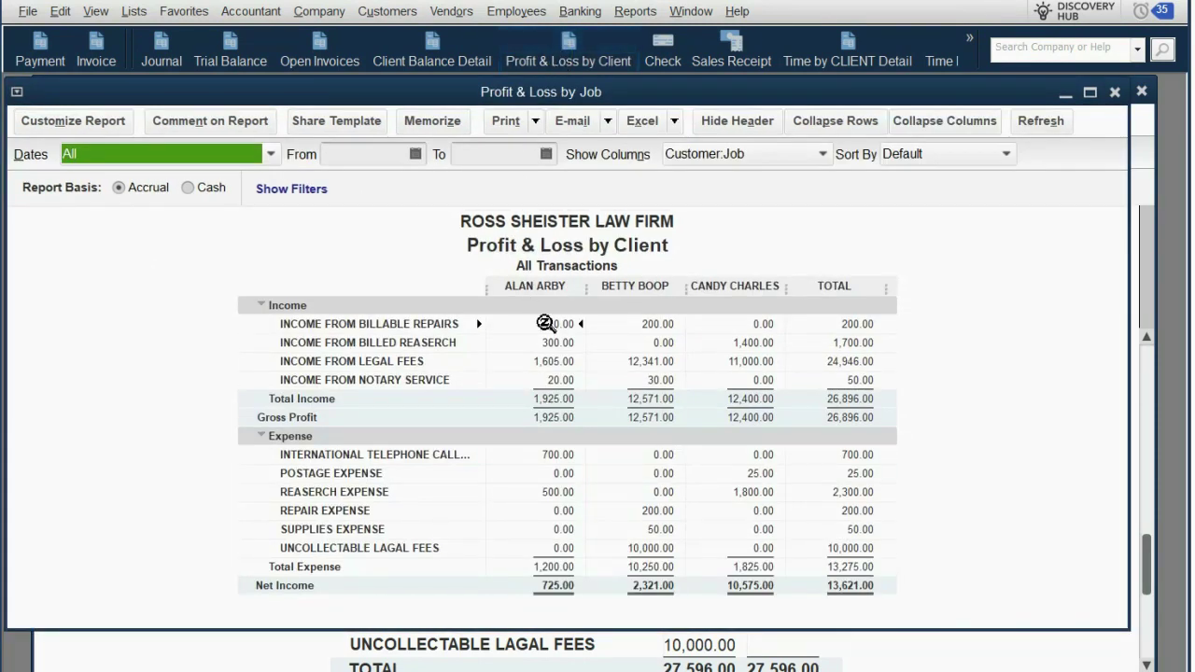
click(558, 360)
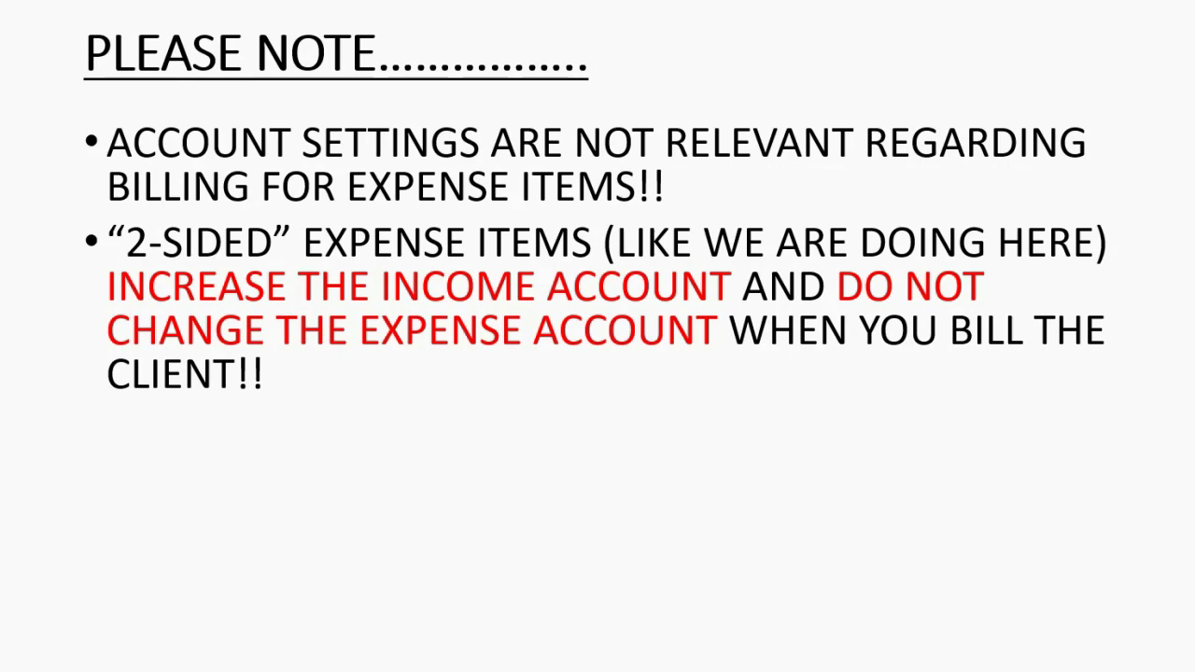
Reveal the mark-up bullet, then show the 'Only Effect Accounts, Not Items' slide and its preferences screenshot.
key(space)
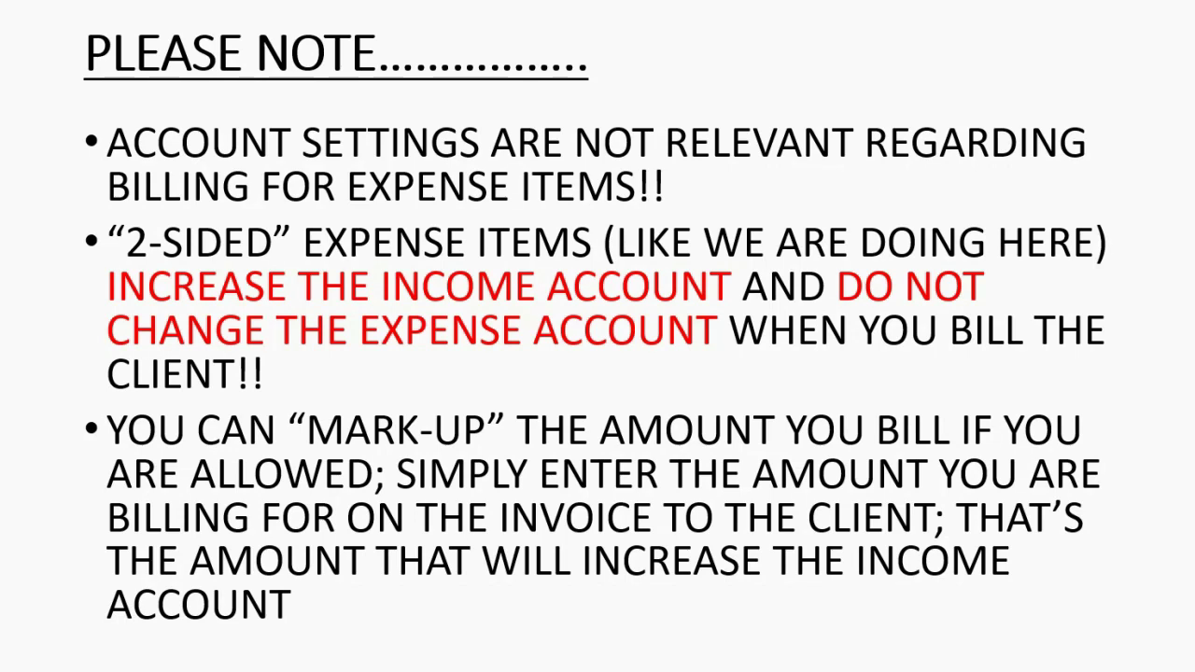
key(Right)
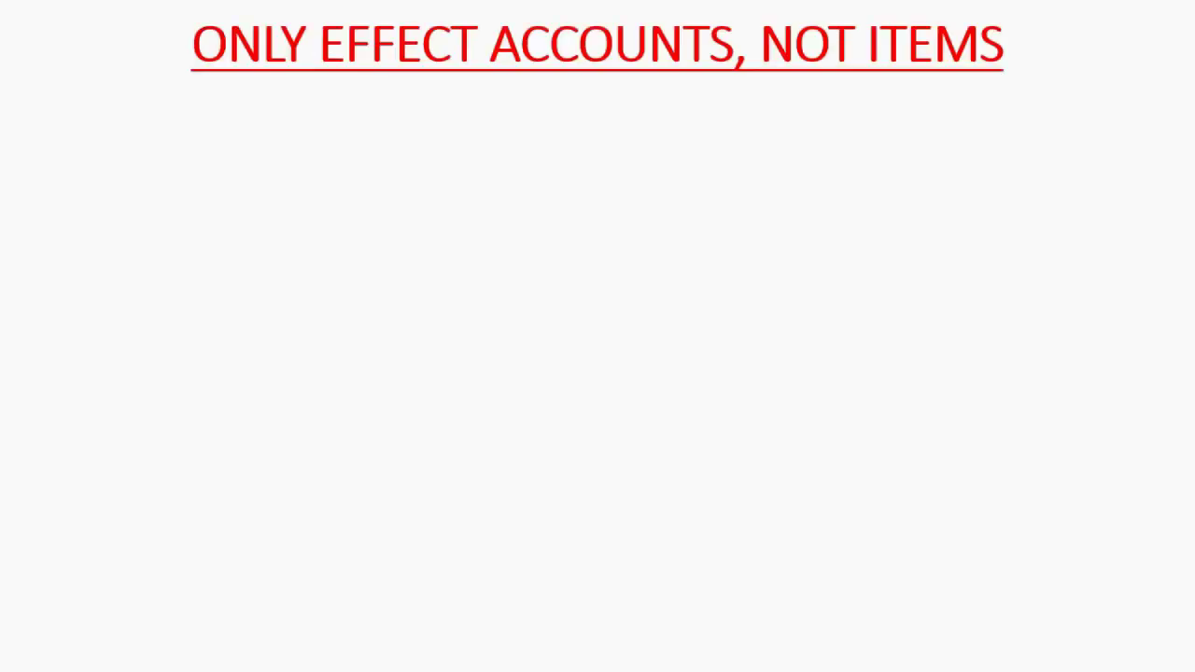
key(Right)
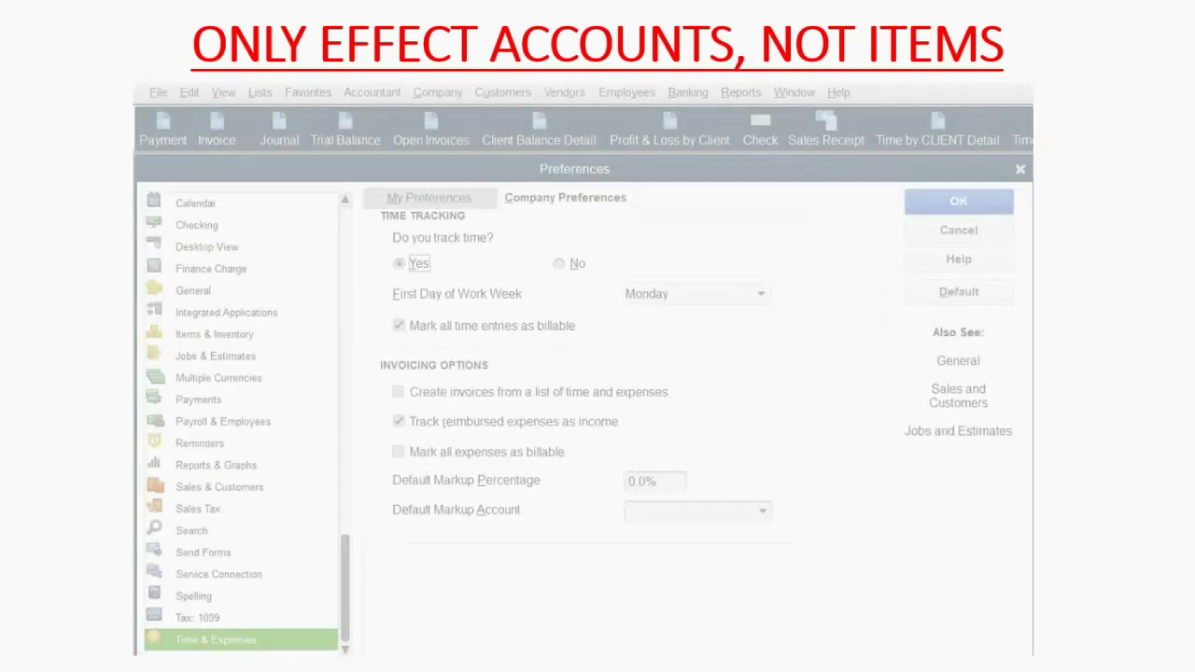